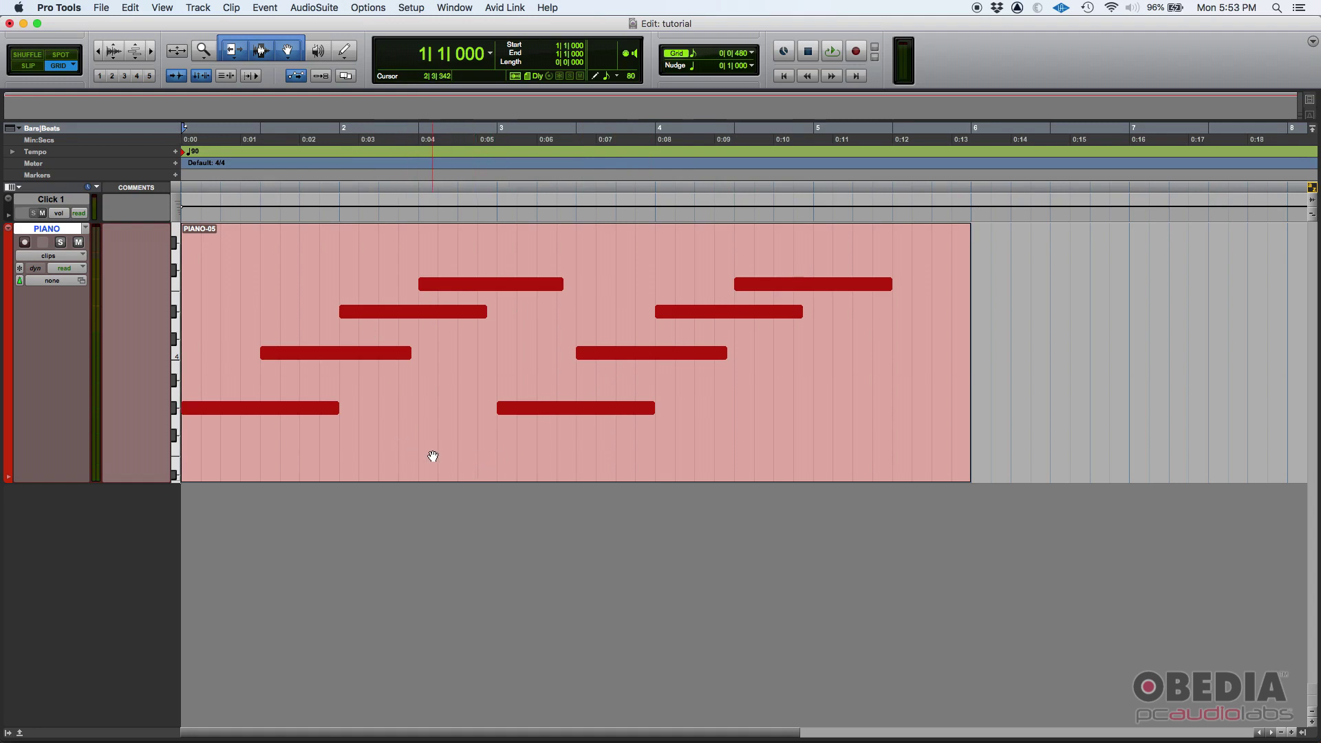
Open the PIANO-05 clip's eight notes in the MIDI Editor, stop playback, and begin selecting them
double_click(433, 456)
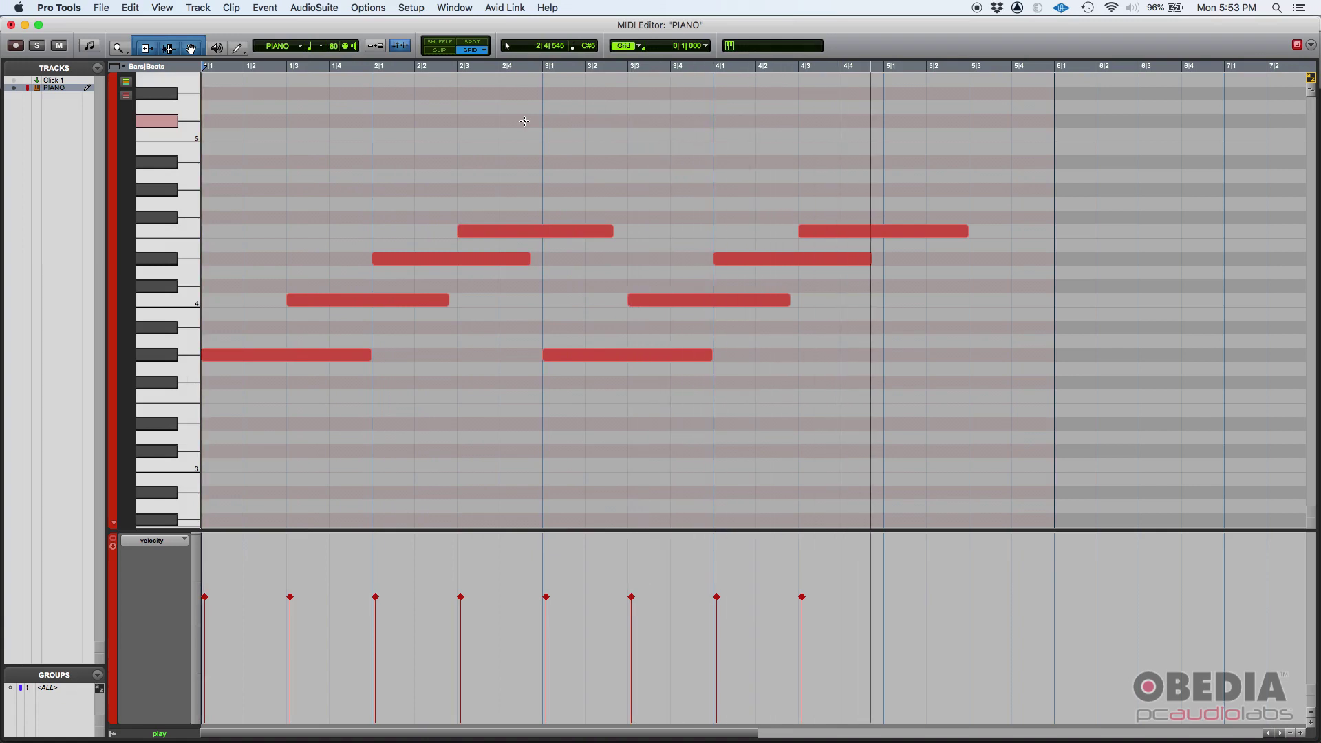
key("space")
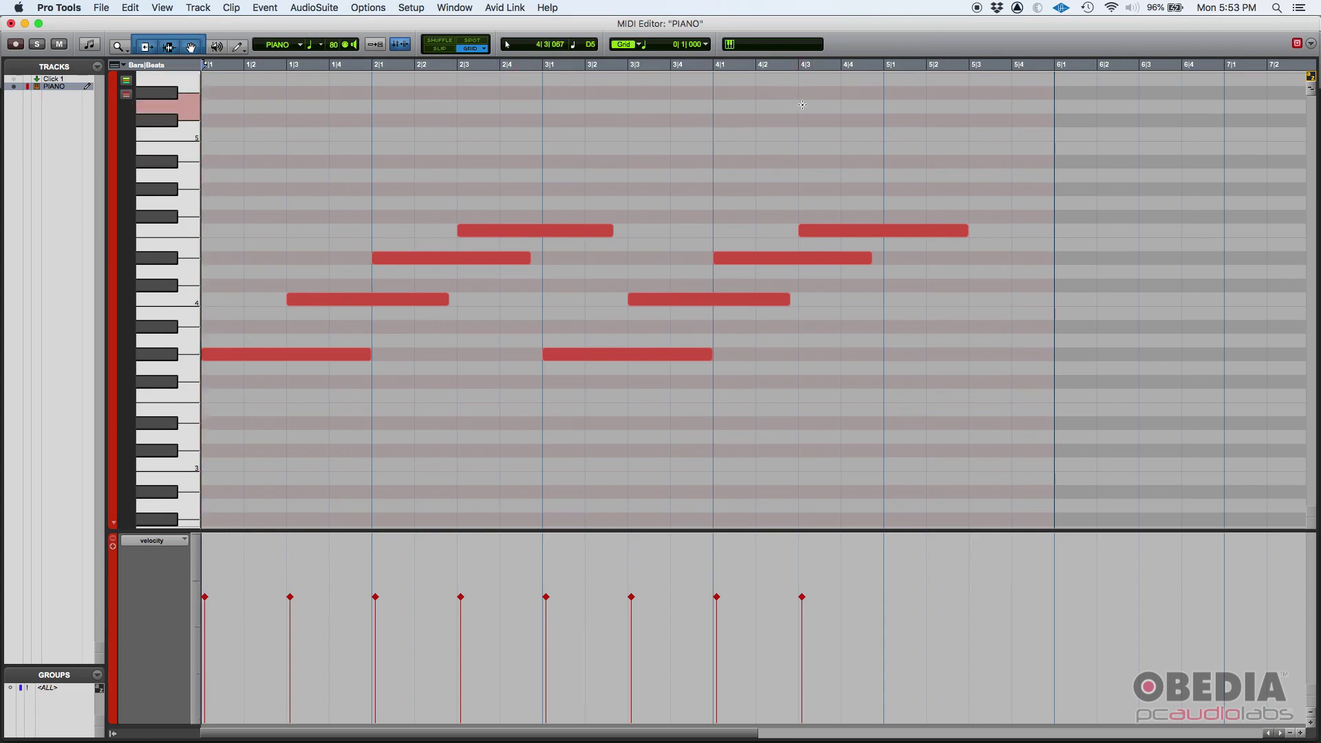
left_click_drag(872, 169, 853, 199)
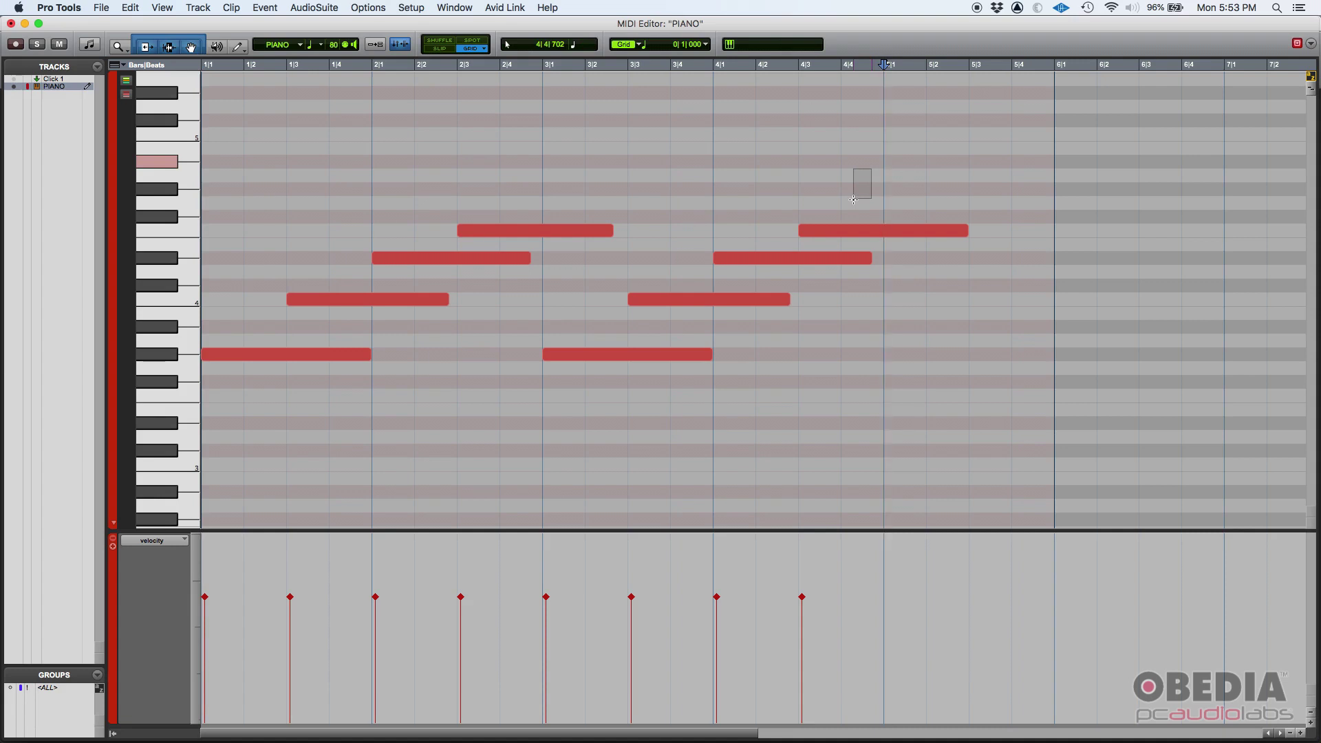
Select all eight piano notes and open Event Operations Transpose, moving the window aside
left_click_drag(853, 200, 200, 395)
left_click(265, 8)
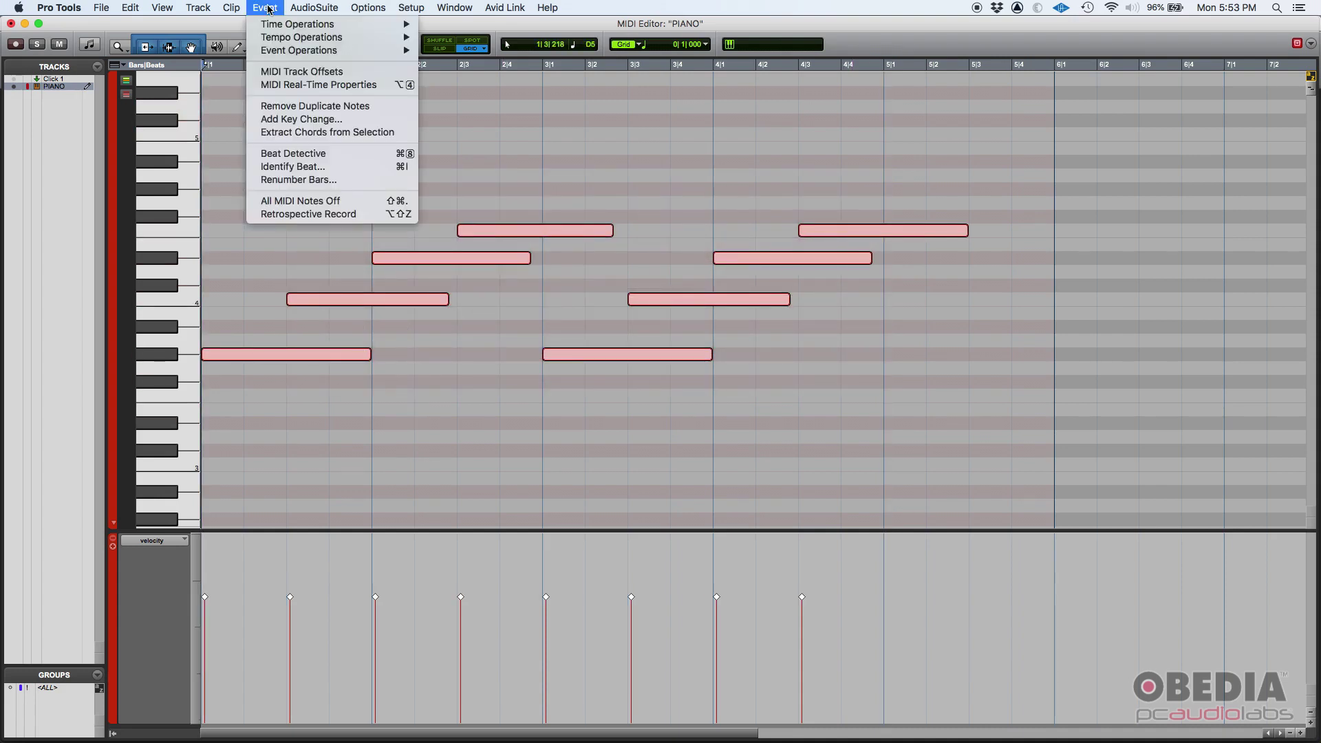
mouse_move(317, 52)
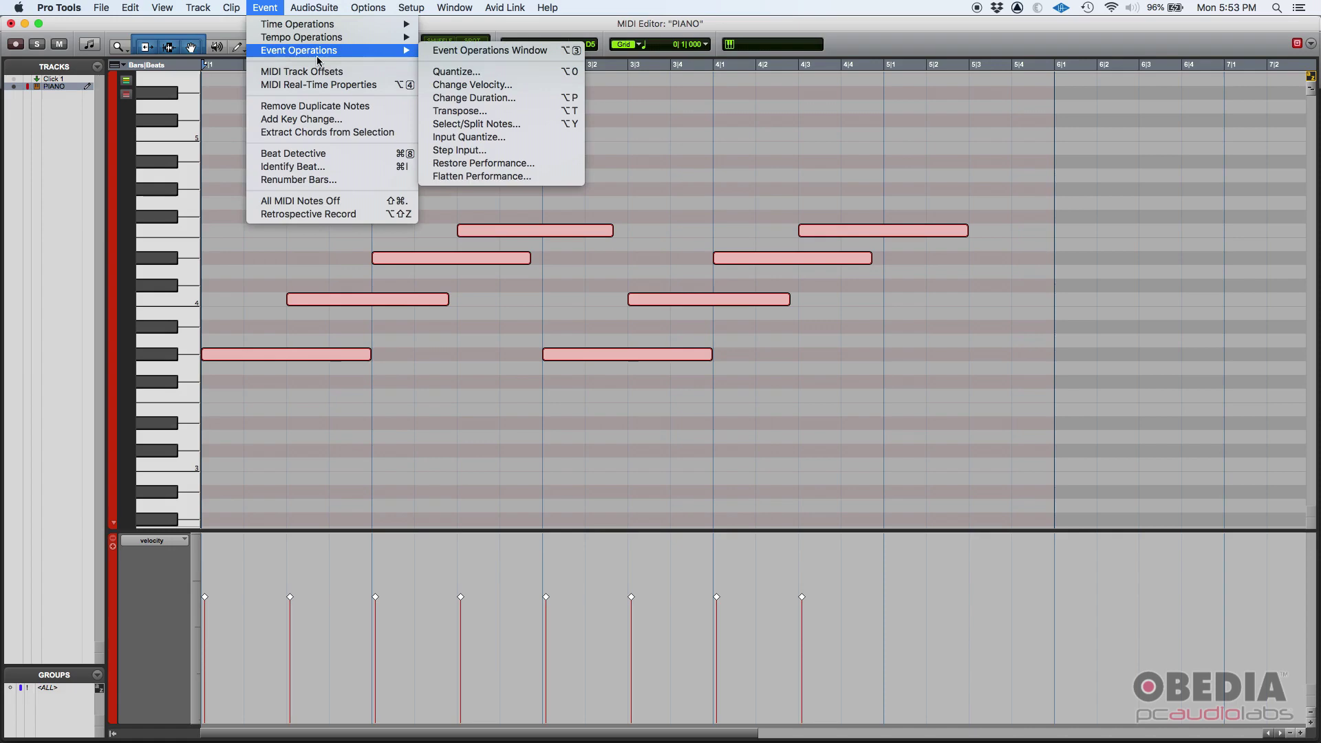
left_click(500, 114)
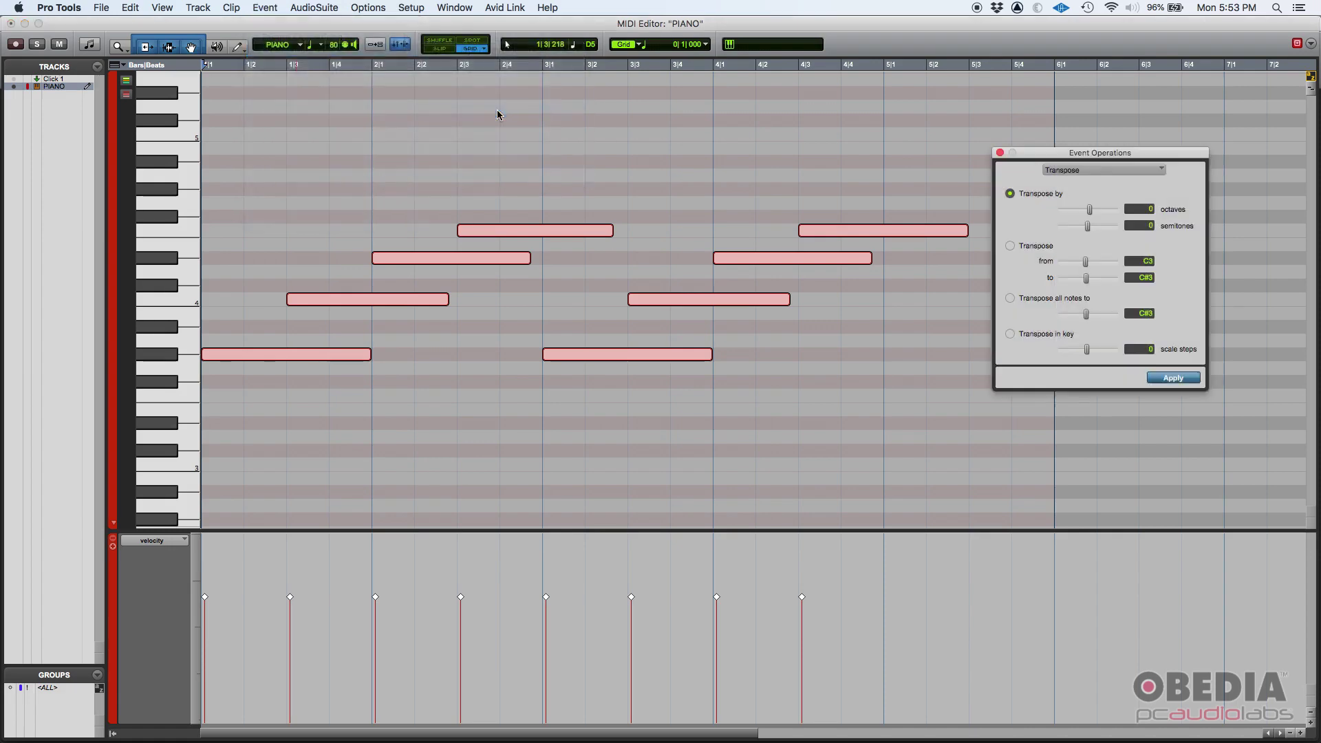
left_click_drag(1084, 155, 1070, 138)
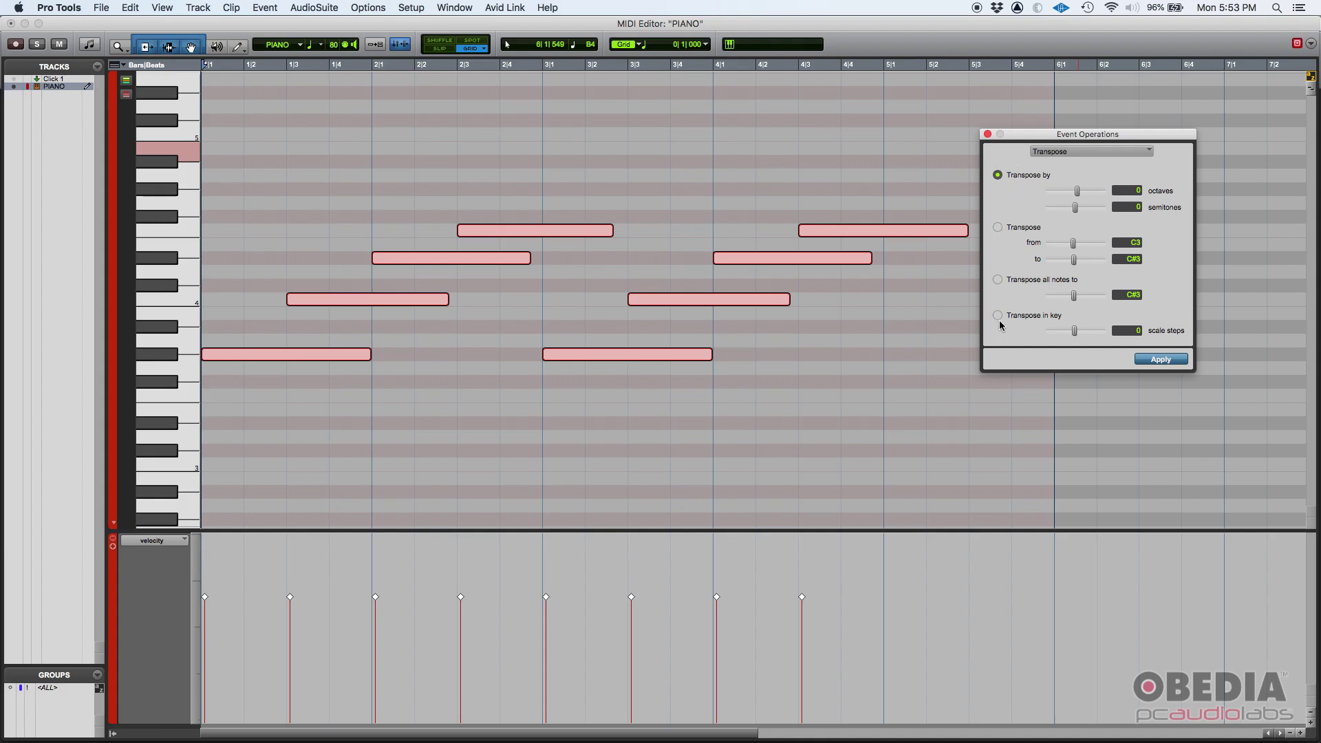
Try the Transpose modes and set the semitone shift to 5
left_click(998, 280)
left_click(999, 228)
left_click(999, 177)
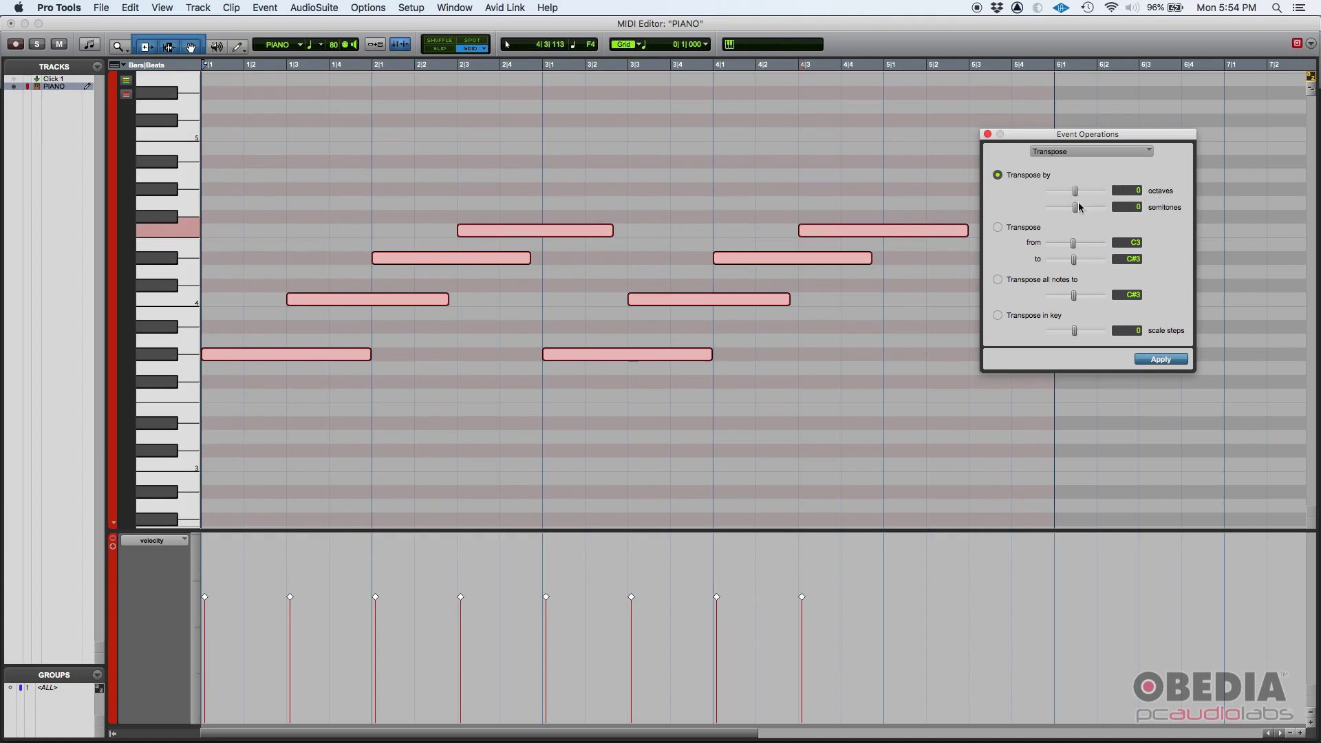
left_click_drag(1077, 208, 1078, 208)
left_click(998, 228)
left_click(998, 279)
Set the all-notes target pitch to B3, then return to Transpose by with semitones at -5
left_click_drag(1076, 298, 1080, 299)
left_click(998, 316)
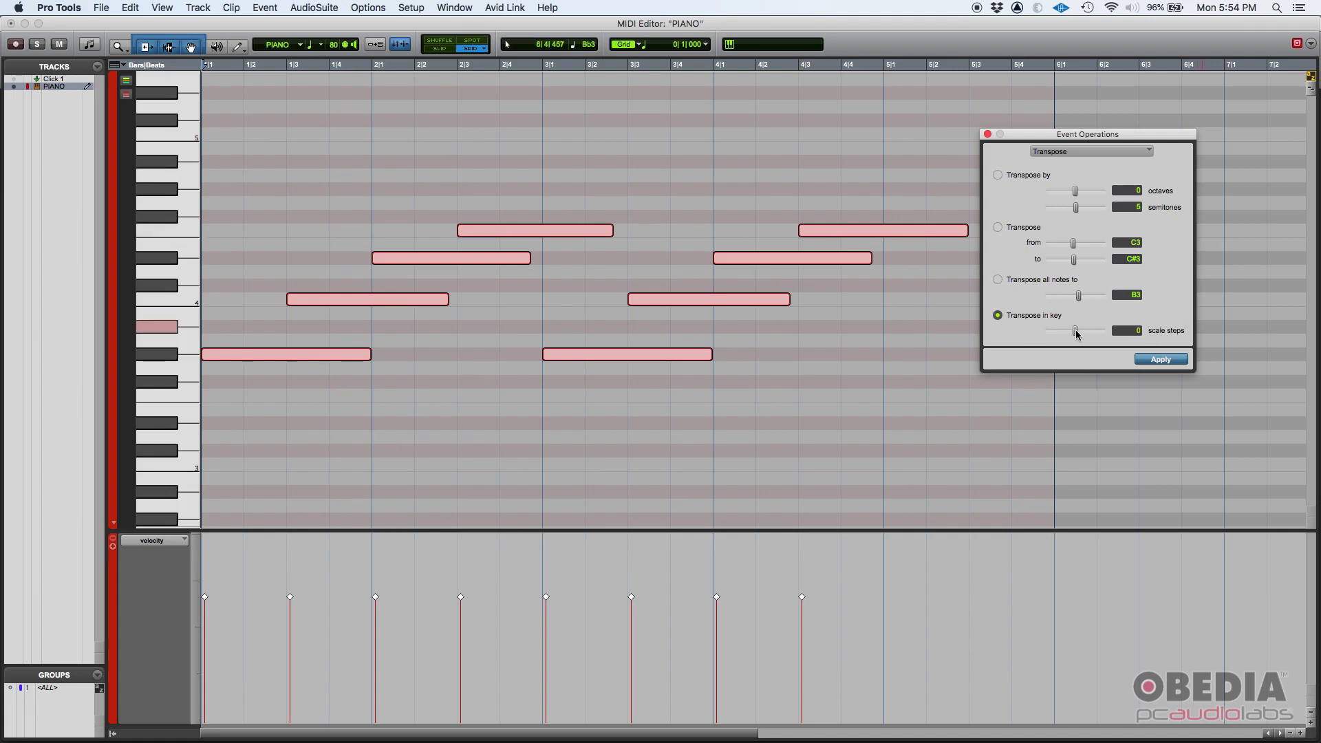
left_click(998, 176)
left_click_drag(1026, 138, 1021, 142)
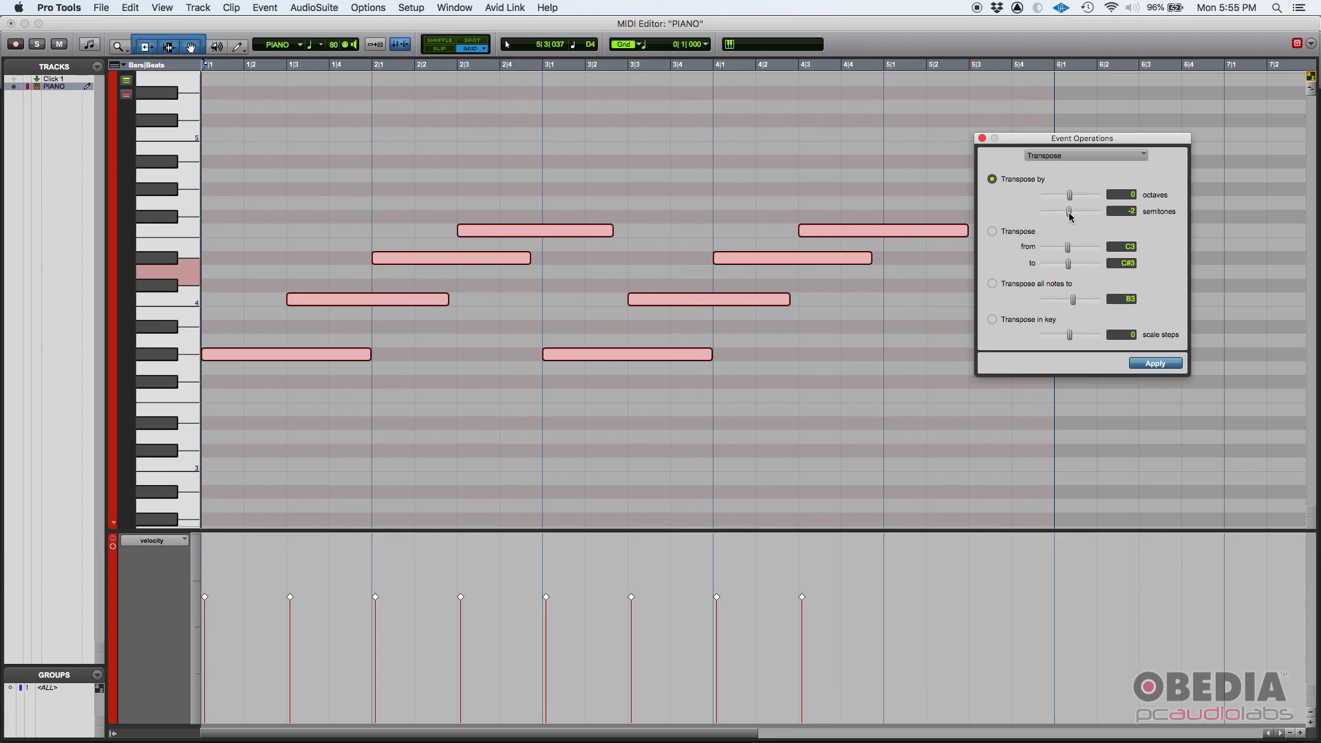
left_click_drag(1071, 216, 1071, 217)
Transpose the selected notes down 5 semitones, play them back, and close the window
left_click_drag(1068, 213, 1040, 213)
left_click_drag(1027, 216, 1071, 215)
key("Return")
left_click(1156, 364)
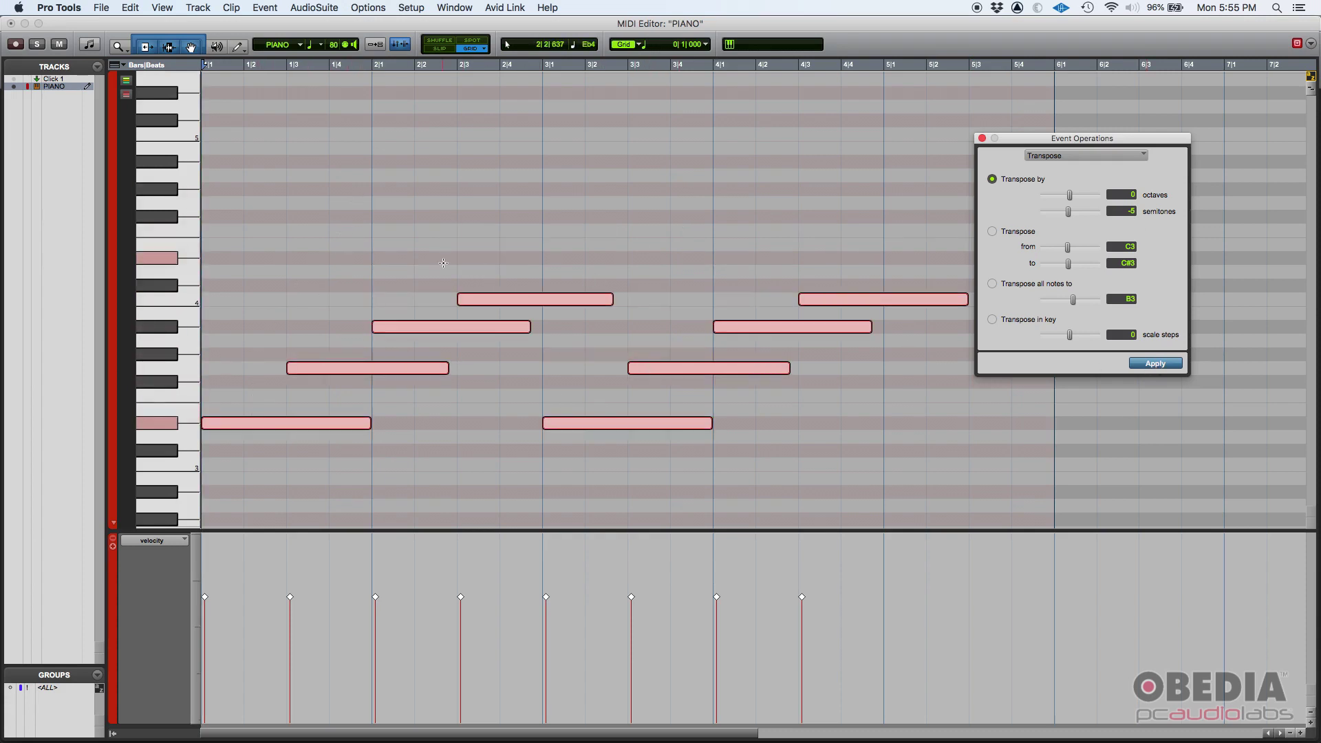
key("space")
key("space")
key("Escape")
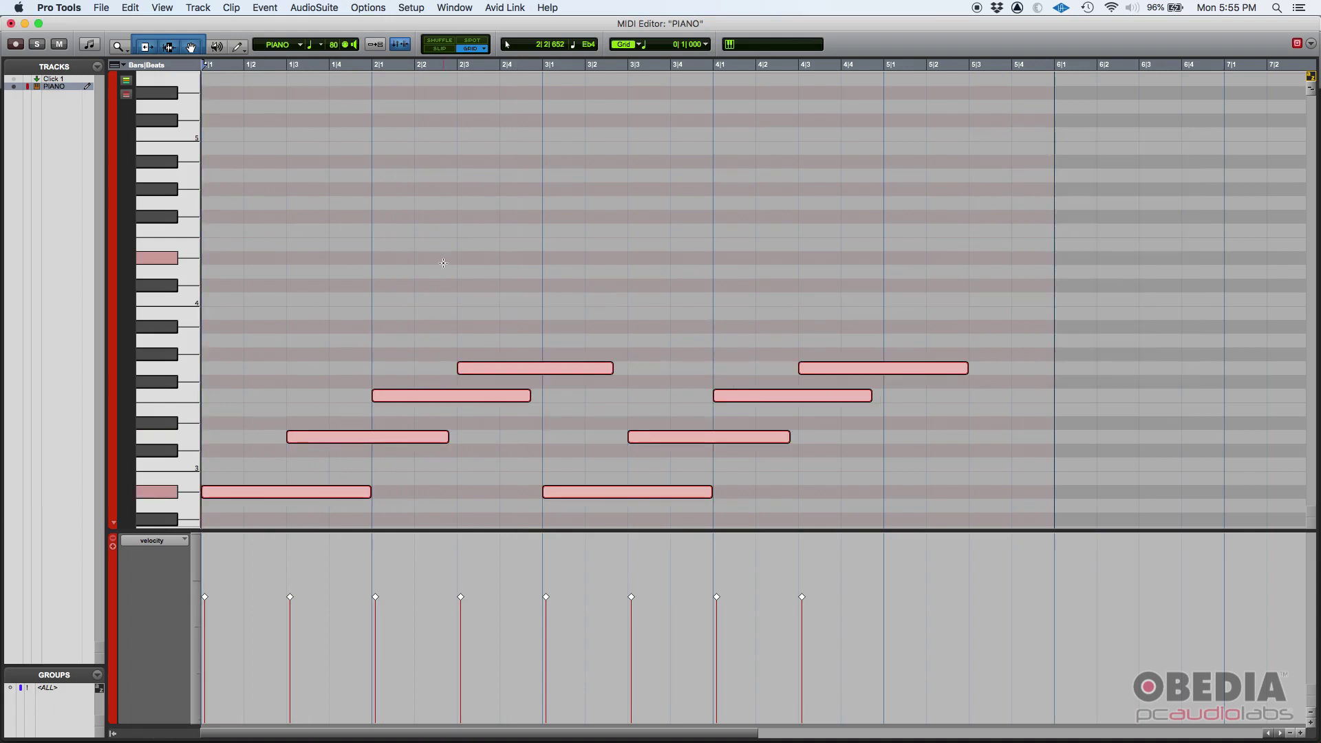
Reselect all eight notes, reopen Transpose, and set the octave shift to -2
left_click(388, 252)
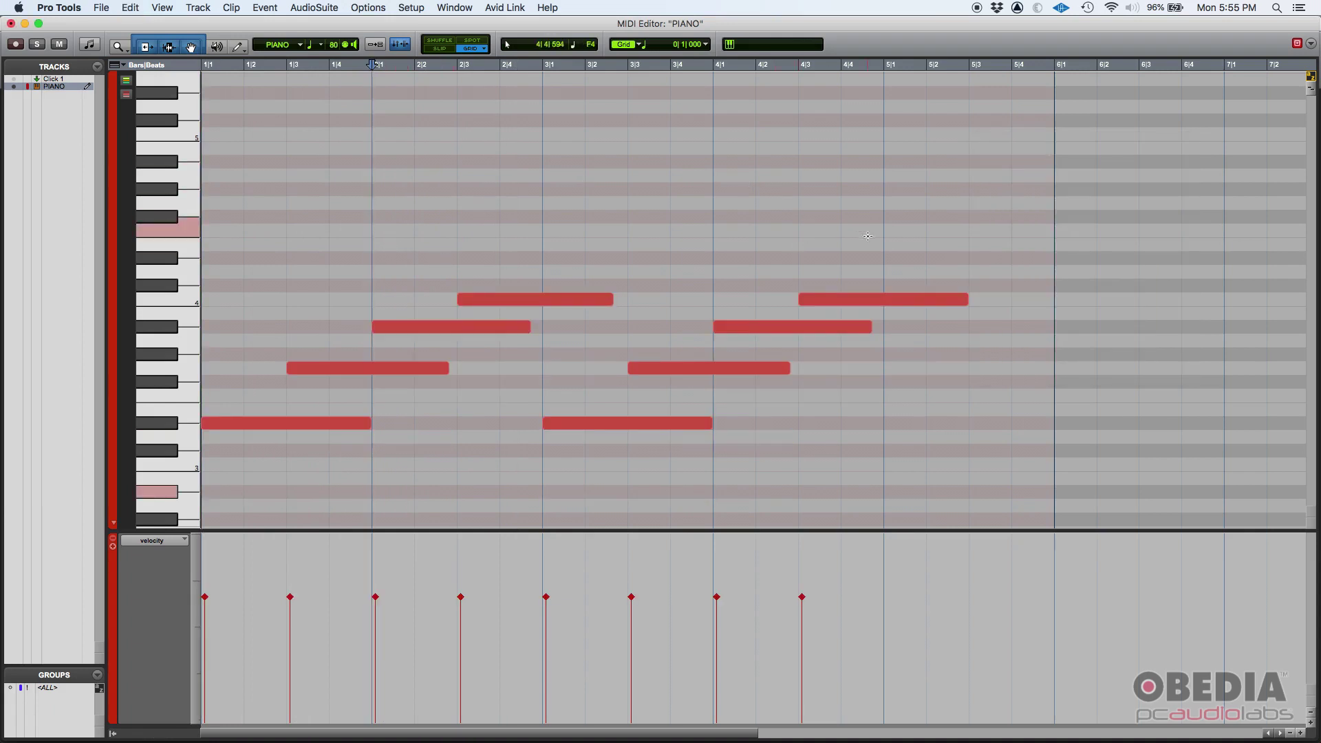
left_click_drag(883, 227, 258, 472)
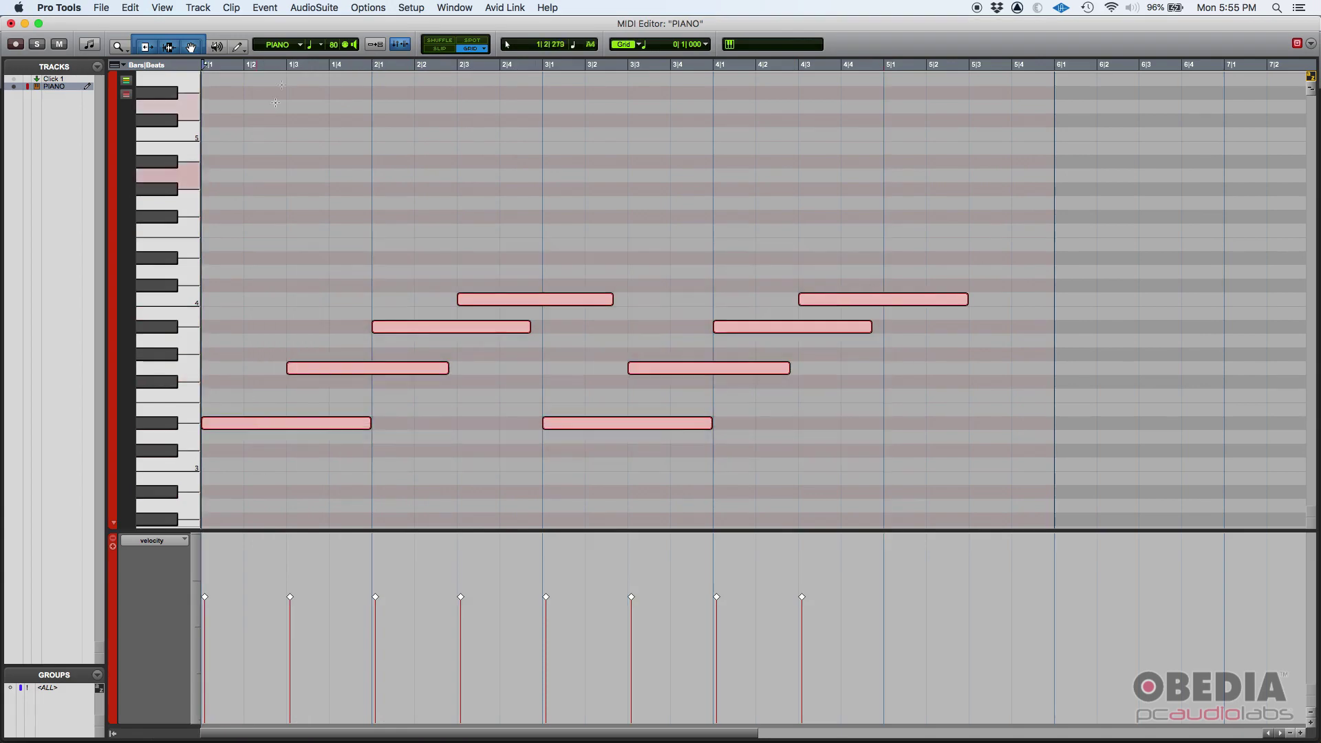
left_click(265, 8)
mouse_move(290, 55)
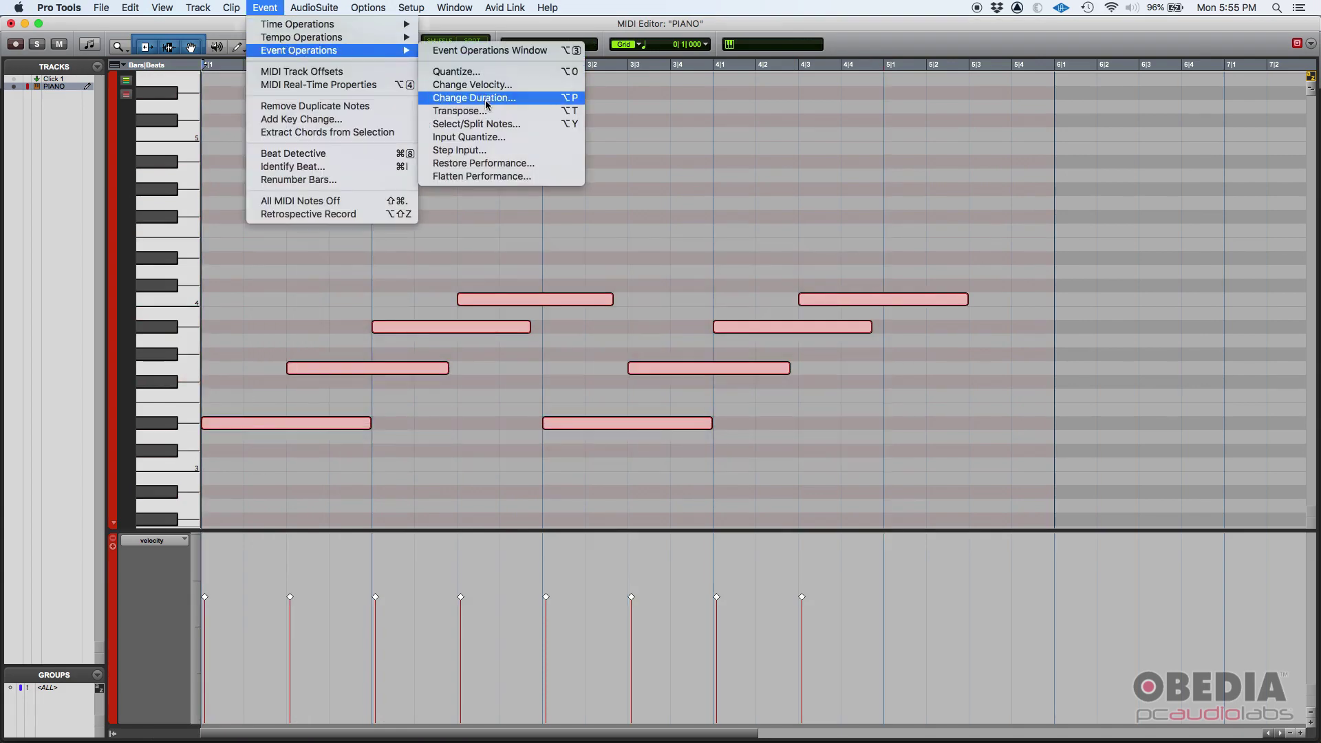
left_click(570, 111)
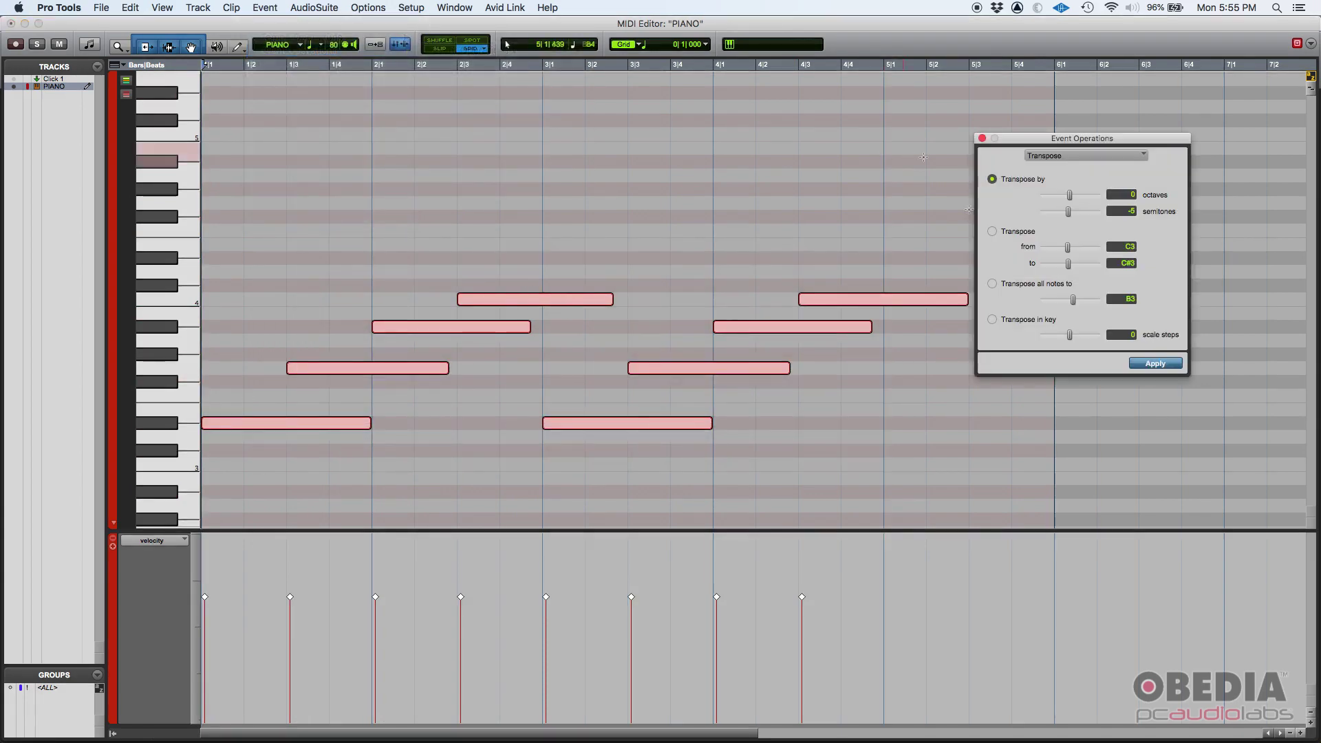
left_click(1155, 363)
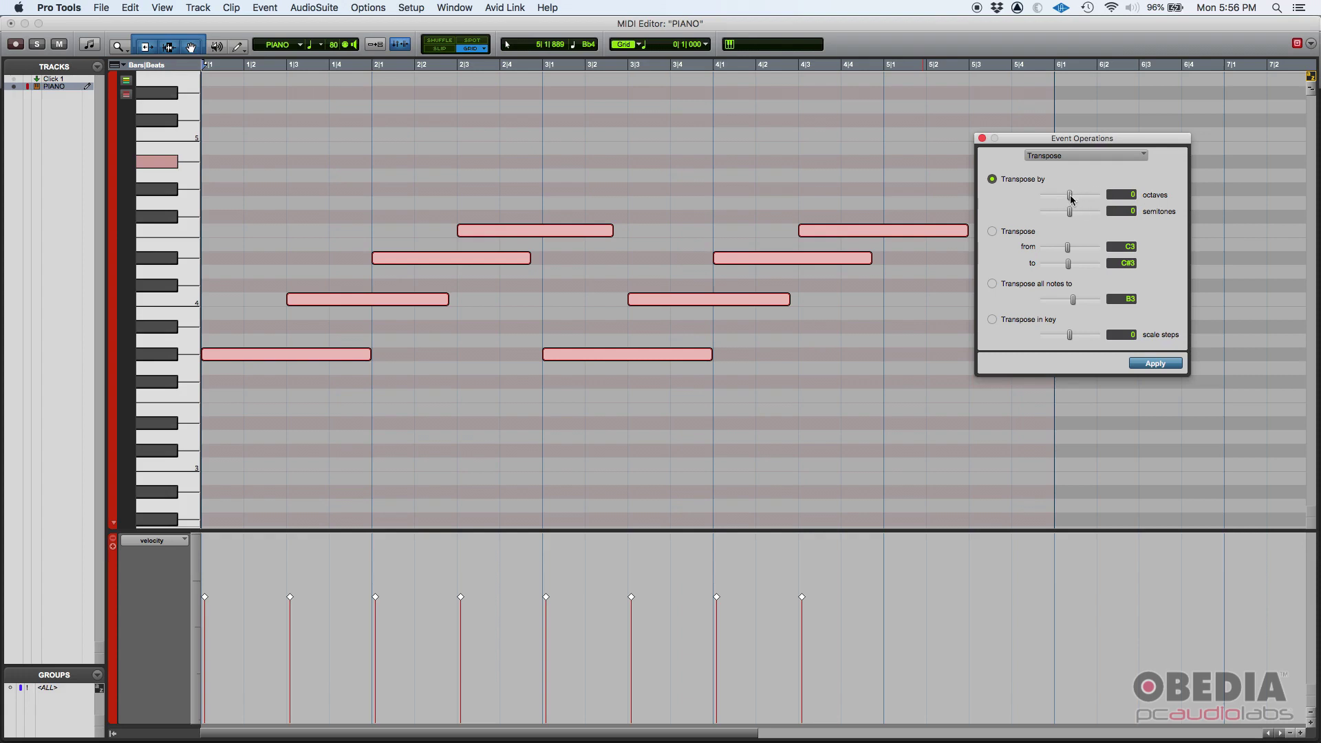
left_click_drag(1071, 199, 1064, 198)
Apply the -2 octave transpose and play back the lowered notes
left_click(1155, 363)
scroll(575, 300, "down", 8)
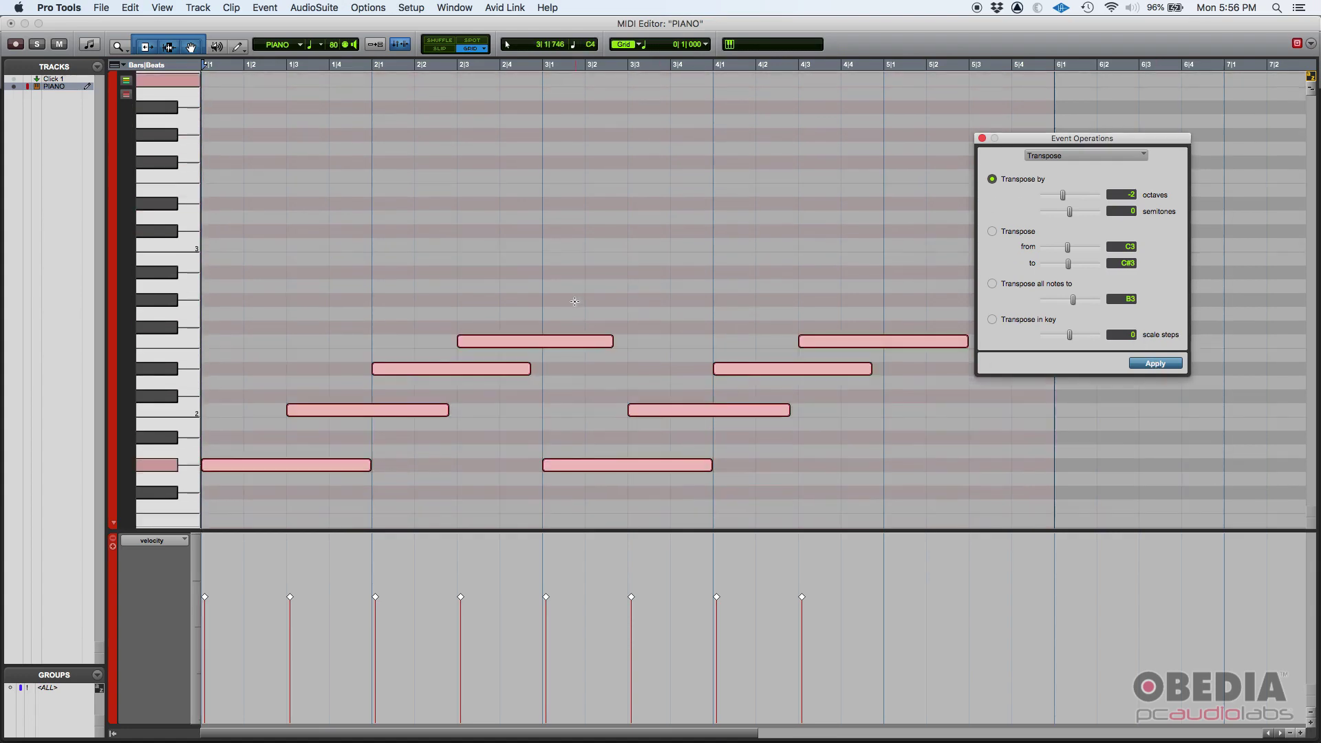
key("space")
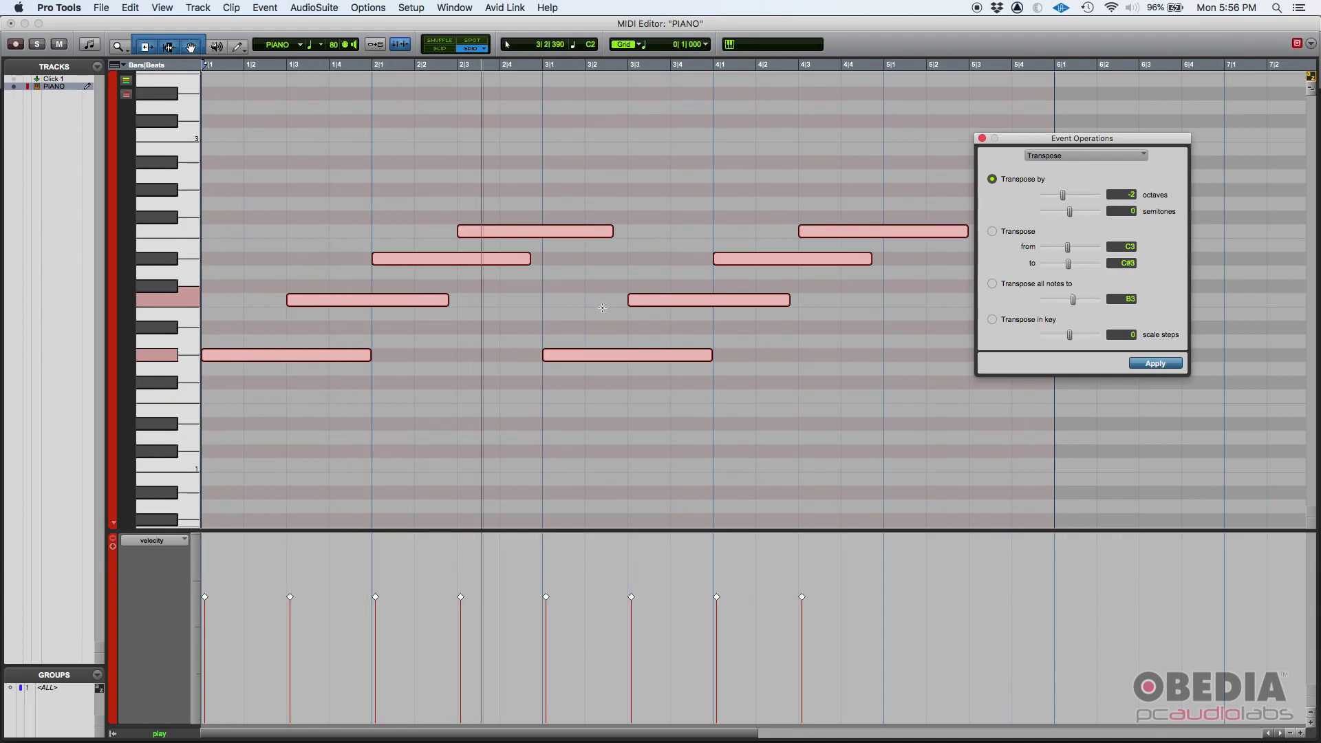
left_click(604, 309)
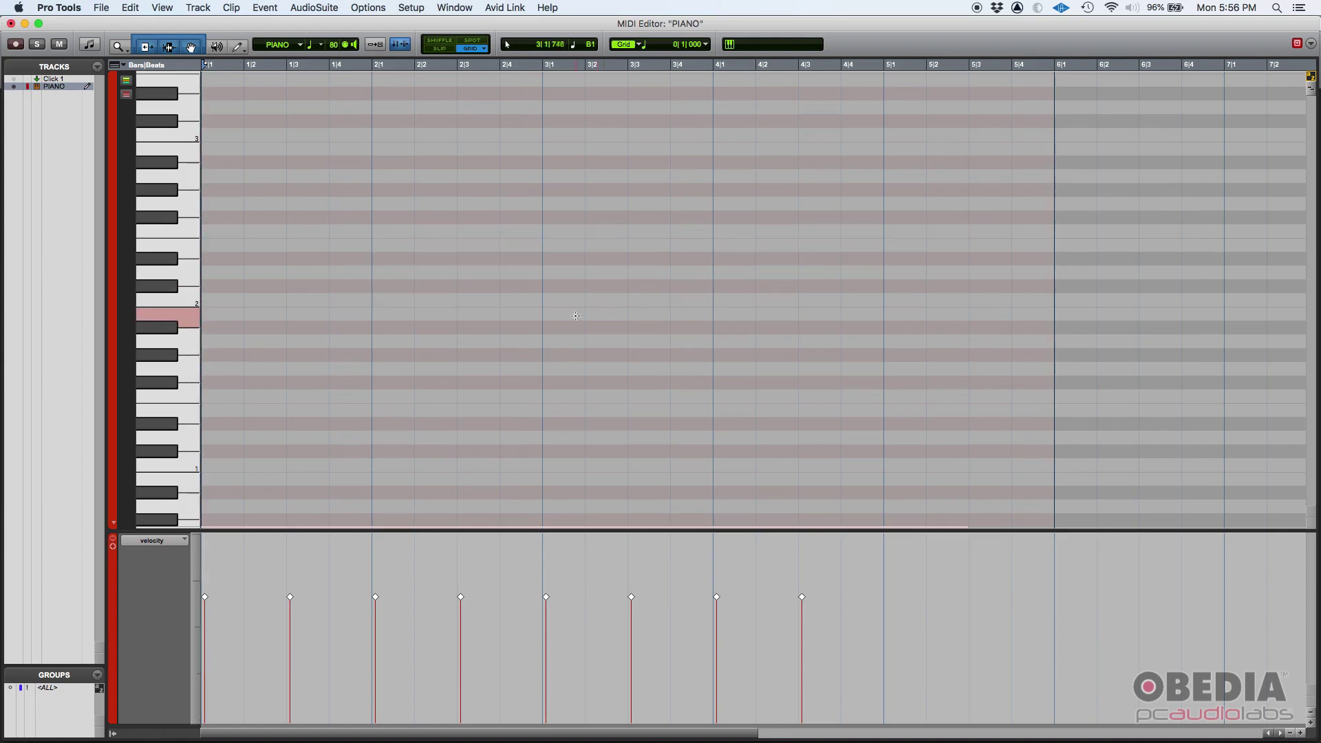
scroll(599, 307, "down", 3)
Scroll down to lower pitches until the transposed notes around octave 0 are visible
scroll(589, 300, "down", 3)
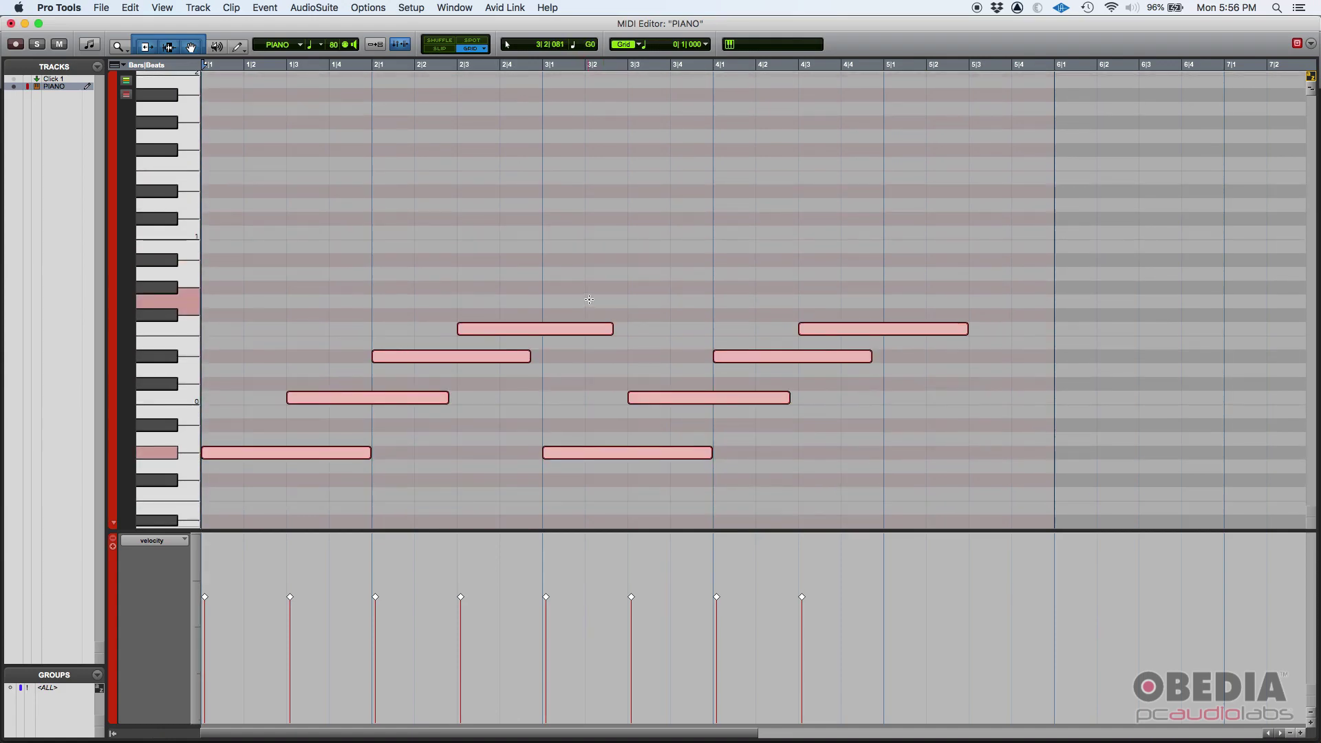